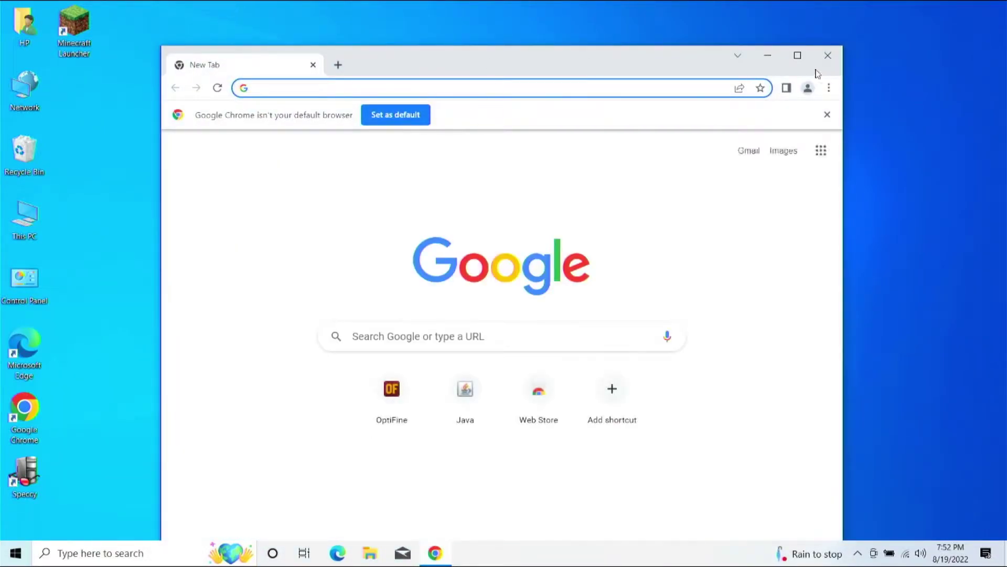
- Maximize the browser window and go to java.com
{"action": "left_click", "coordinate": [804, 58]}
{"action": "left_click", "coordinate": [224, 37]}
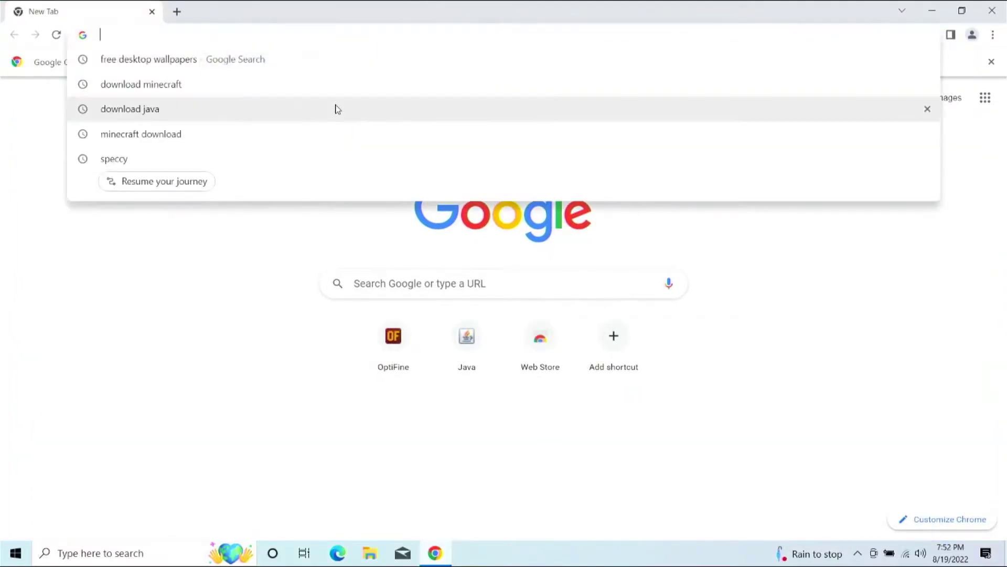
{"action": "type", "text": "jav"}
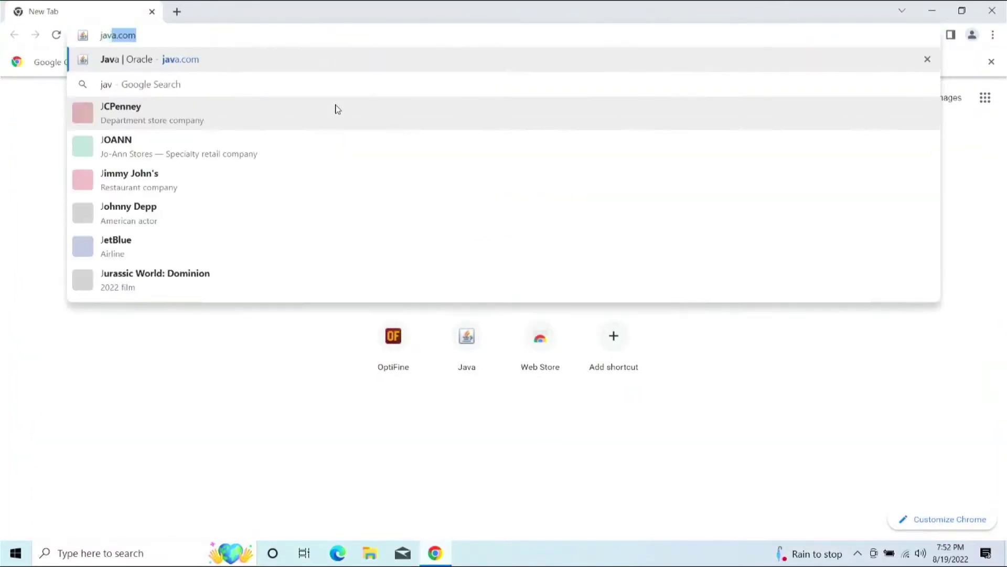
{"action": "type", "text": "a.com"}
{"action": "key", "text": "Return"}
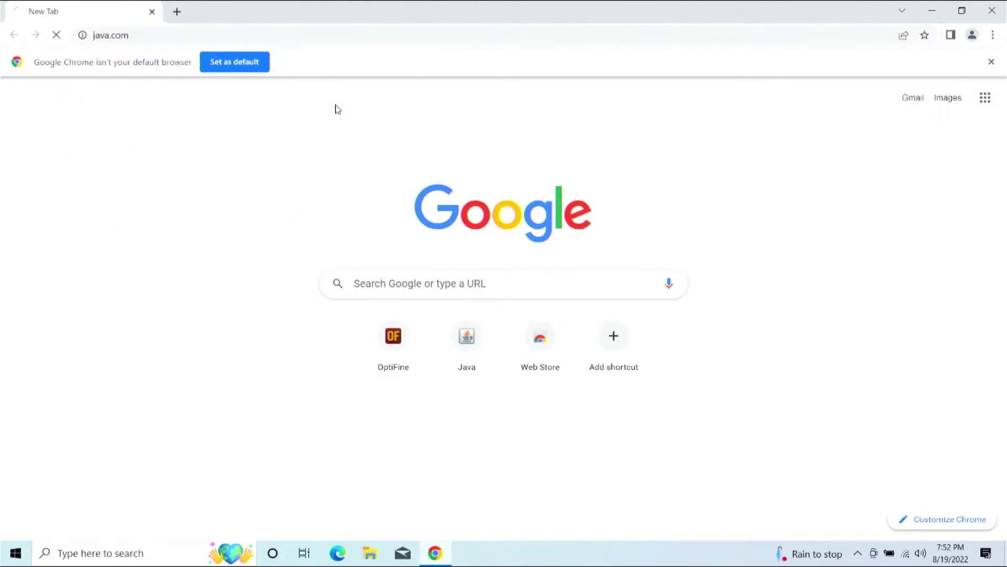
- Open optifine.net in a new browser tab
{"action": "left_click", "coordinate": [183, 16]}
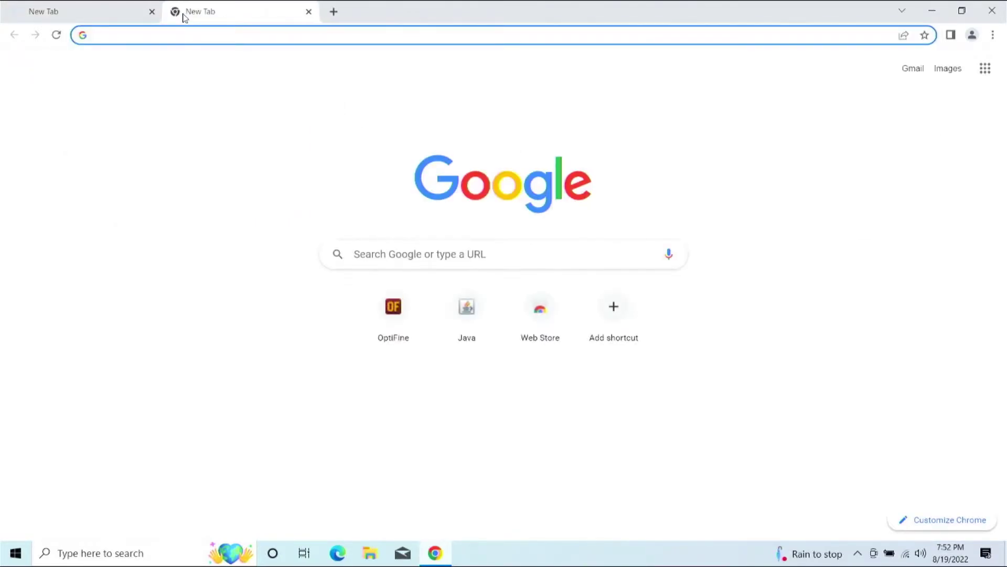
{"action": "type", "text": "optifine"}
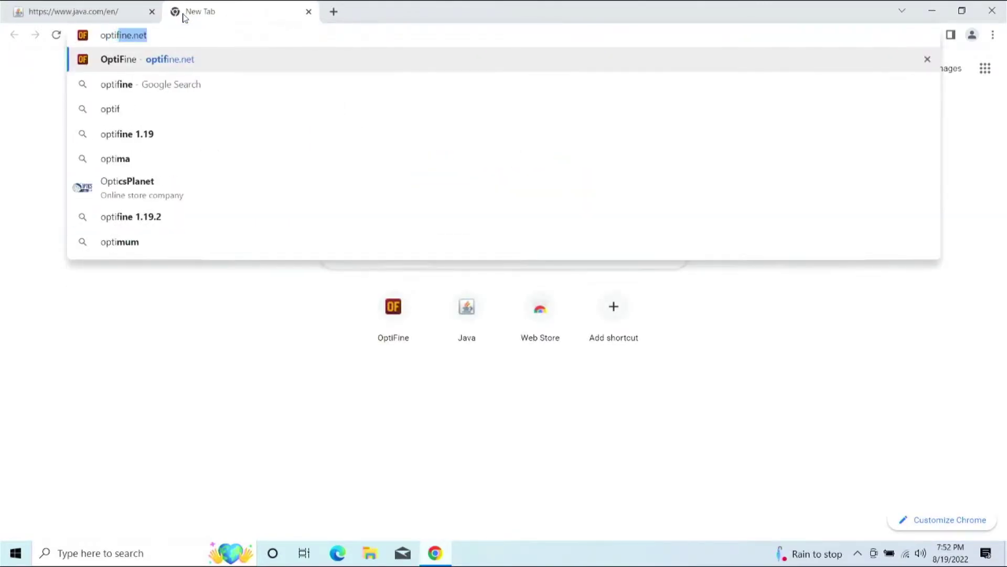
{"action": "type", "text": ".net"}
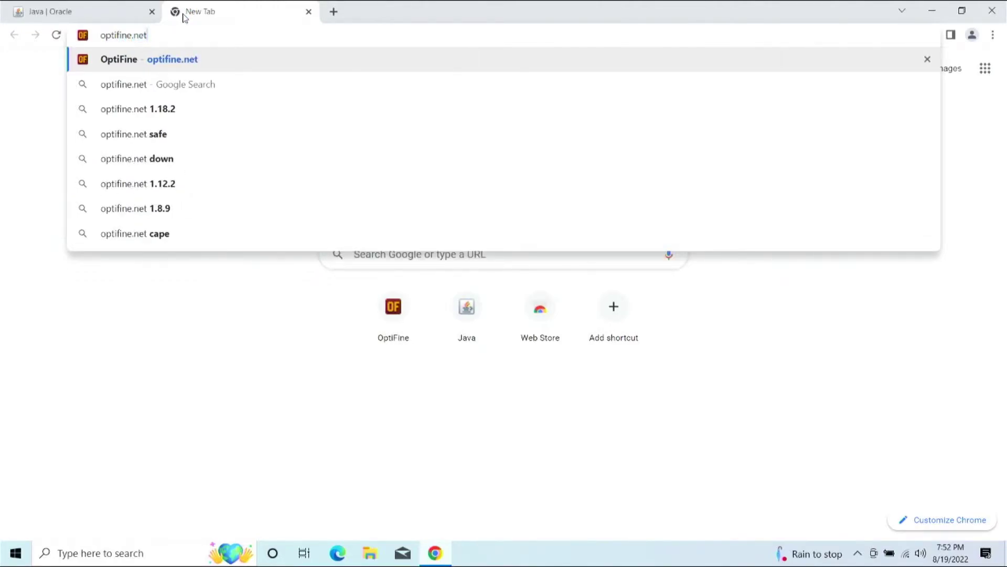
{"action": "key", "text": "Return"}
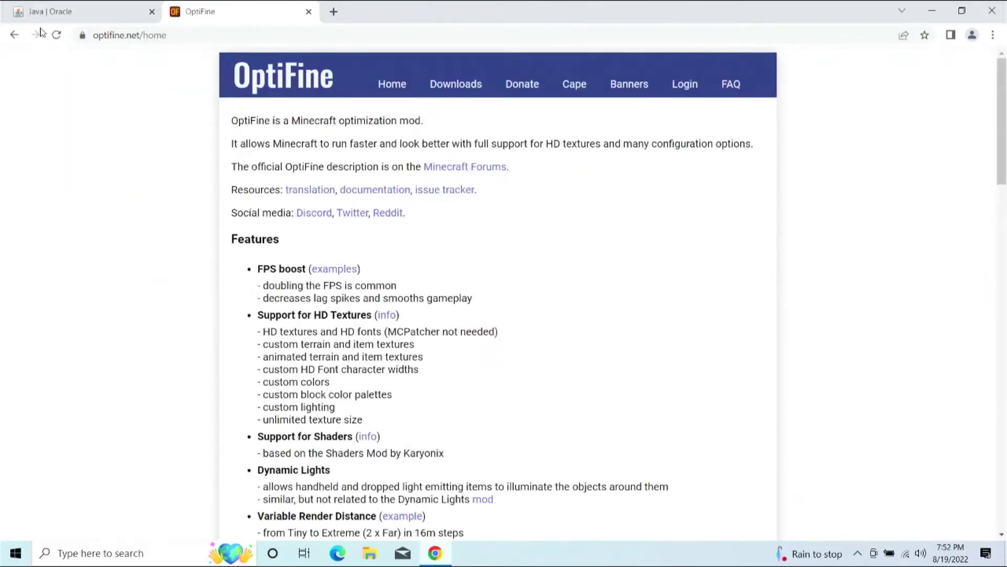
- Open the Java download page on java.com, and download OptiFine HD U H9 for Minecraft 1.19 through its mirror on the OptiFine site
{"action": "left_click", "coordinate": [37, 8]}
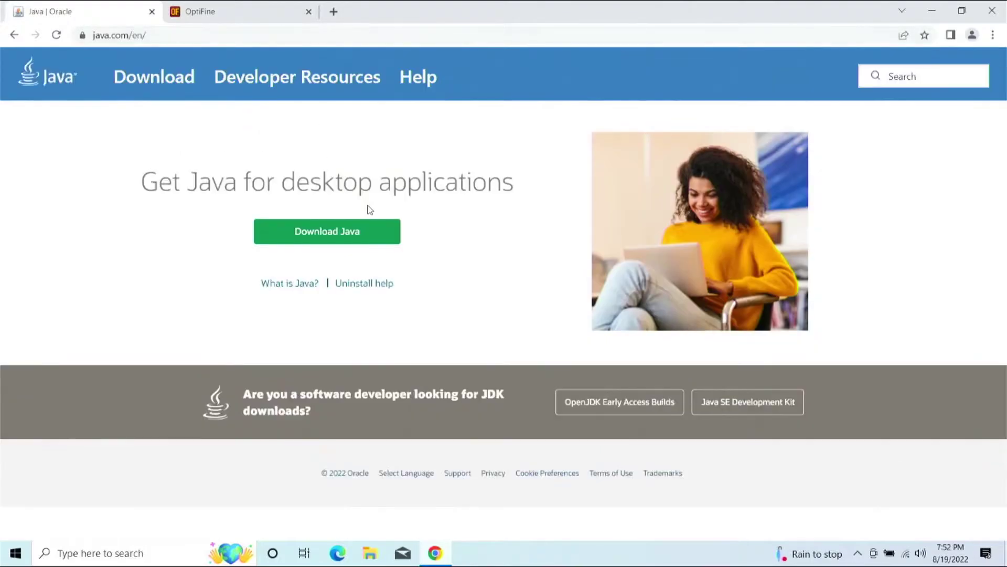
{"action": "left_click", "coordinate": [367, 234]}
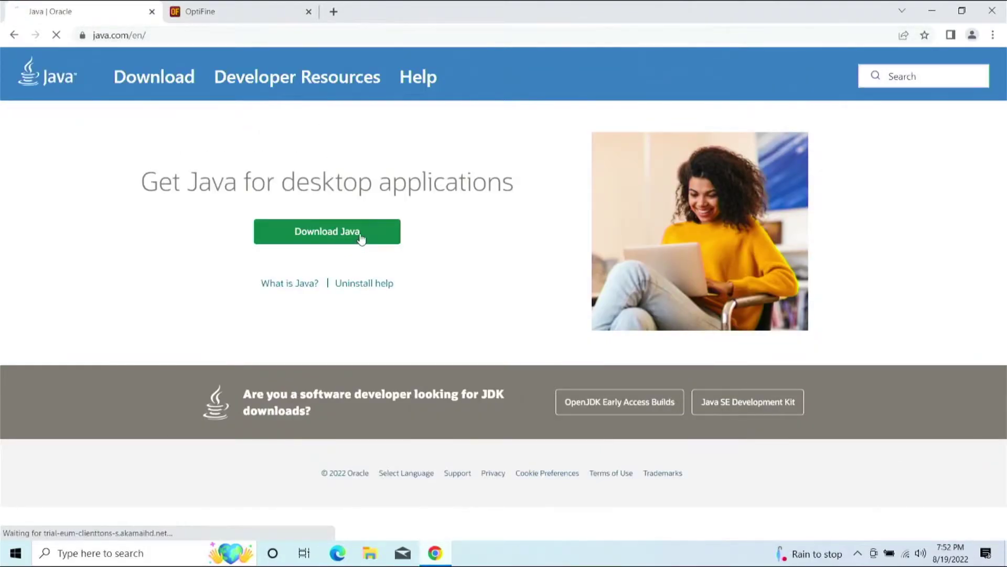
{"action": "left_click", "coordinate": [233, 16]}
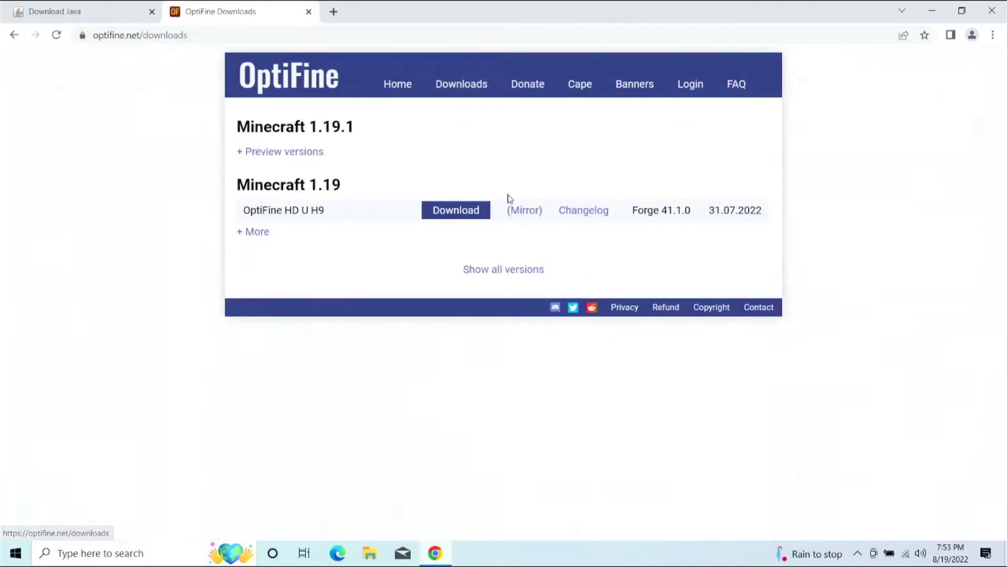
{"action": "left_click", "coordinate": [532, 219]}
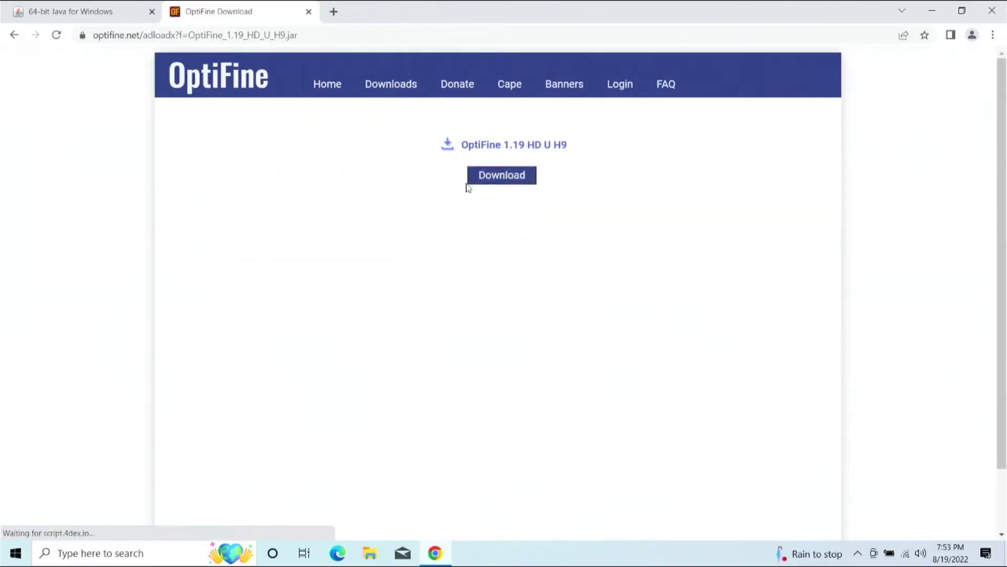
{"action": "left_click", "coordinate": [502, 178]}
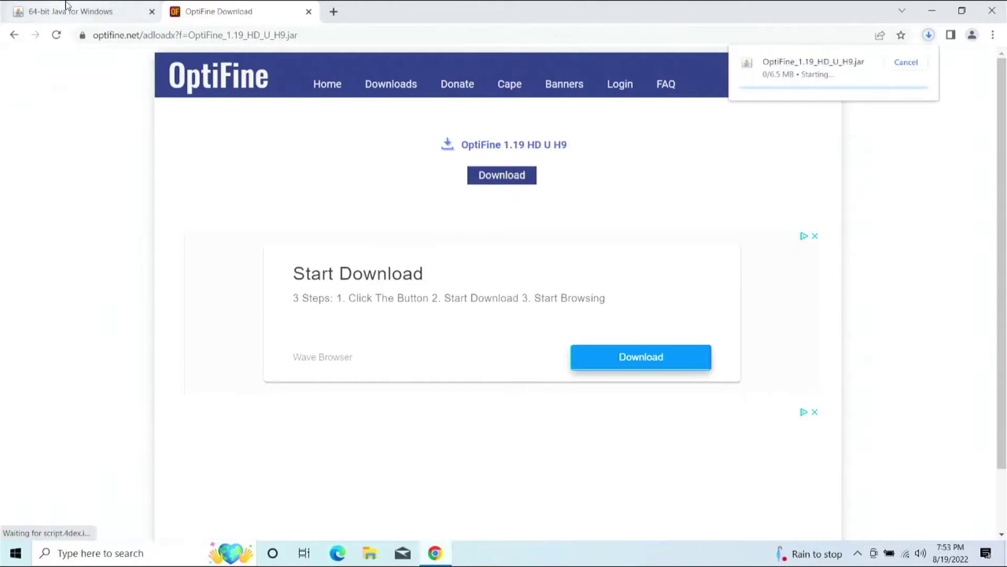
- Download the 64-bit Java for Windows installer from the Java site and minimize the browser
{"action": "left_click", "coordinate": [79, 16]}
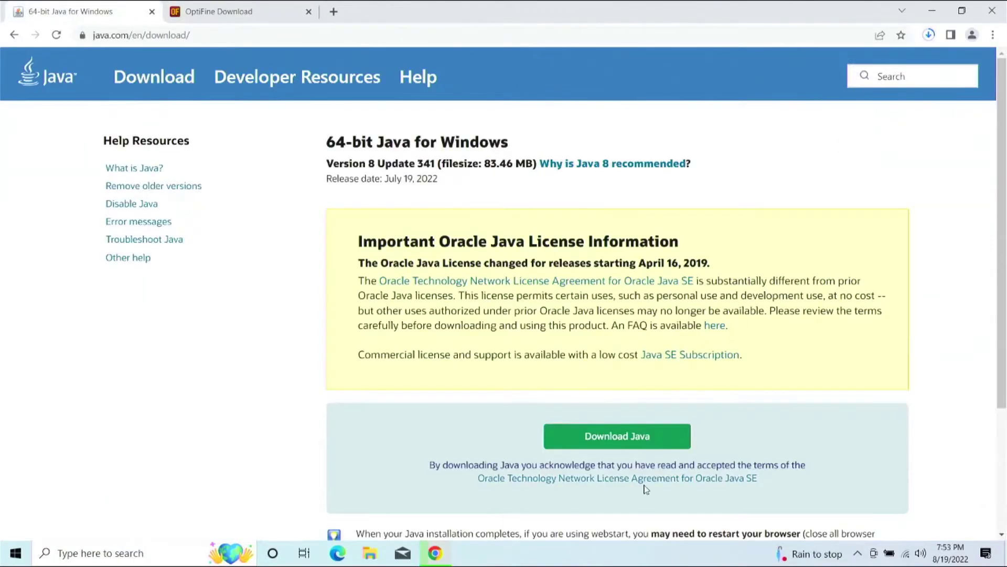
{"action": "left_click", "coordinate": [643, 434]}
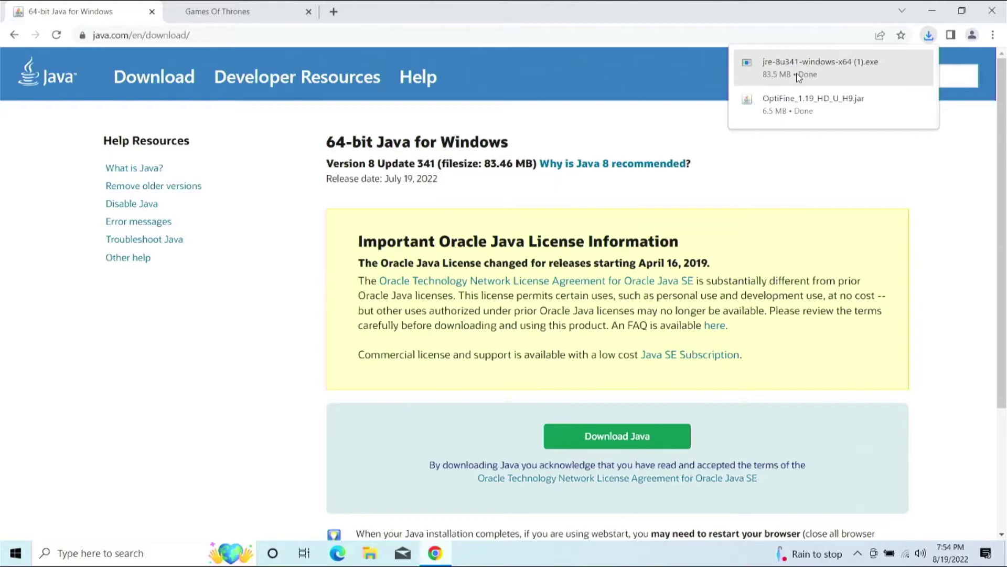
{"action": "left_click", "coordinate": [931, 11]}
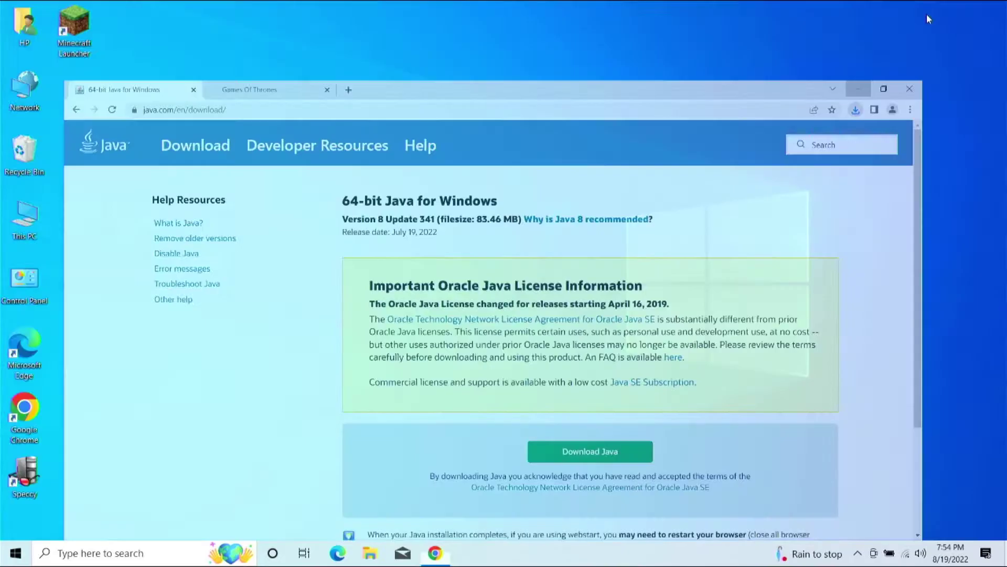
- Run the jre-8u341-windows-x64 (1) installer from the Downloads folder in File Explorer, allow it to make changes, and complete the Java installation
{"action": "left_click", "coordinate": [370, 553]}
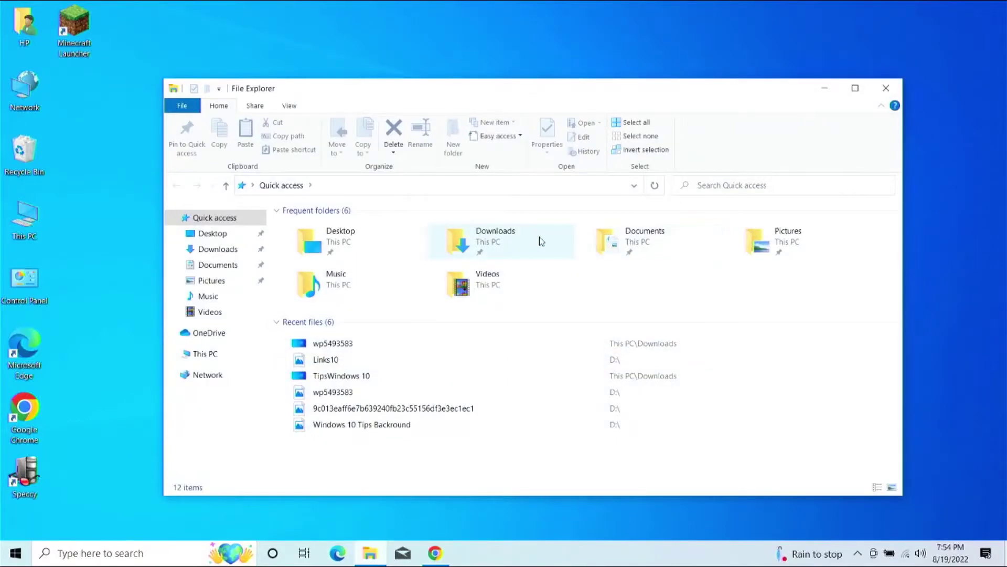
{"action": "double_click", "coordinate": [538, 238]}
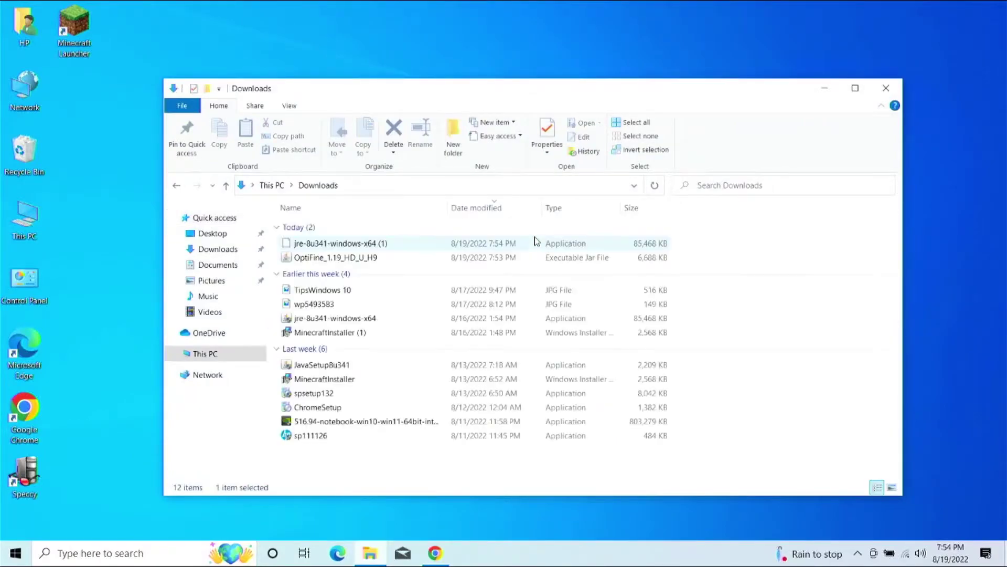
{"action": "double_click", "coordinate": [348, 245]}
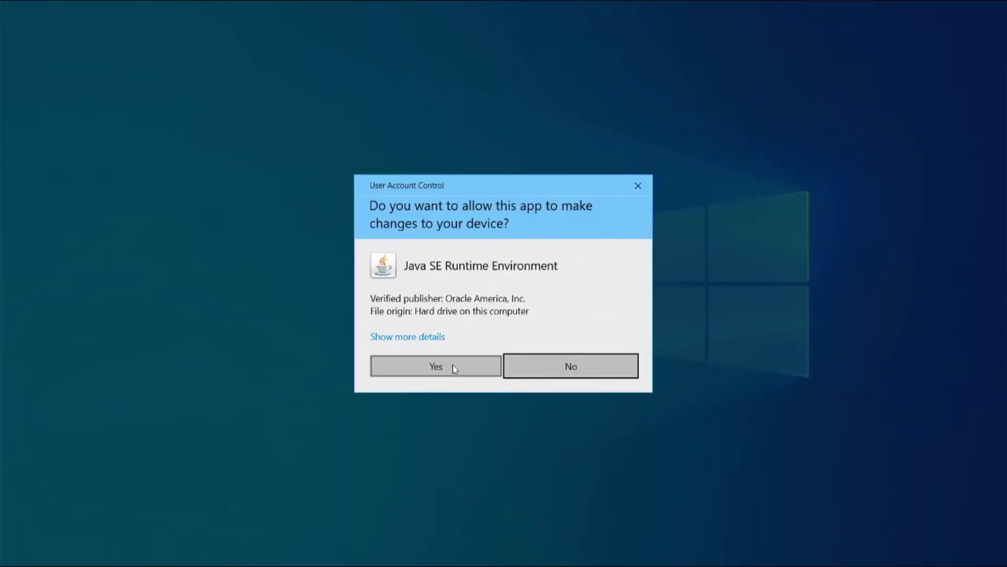
{"action": "left_click", "coordinate": [452, 367]}
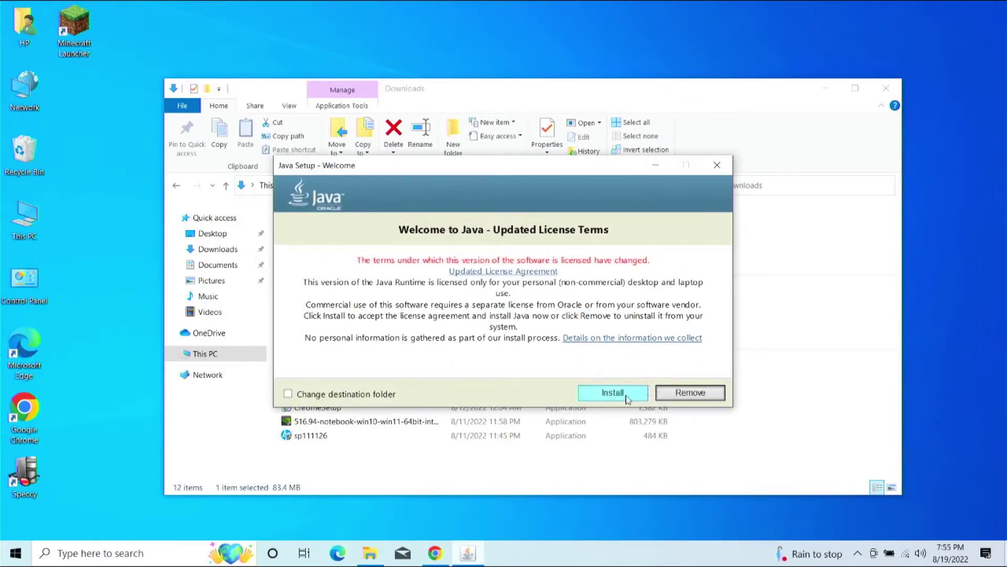
{"action": "left_click", "coordinate": [625, 395]}
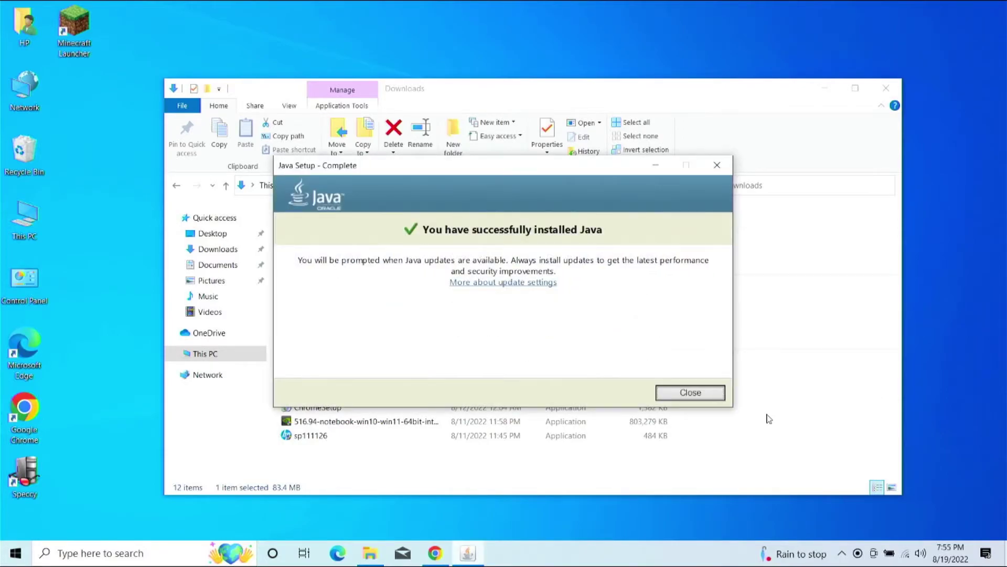
{"action": "left_click", "coordinate": [665, 392]}
{"action": "left_click", "coordinate": [875, 555]}
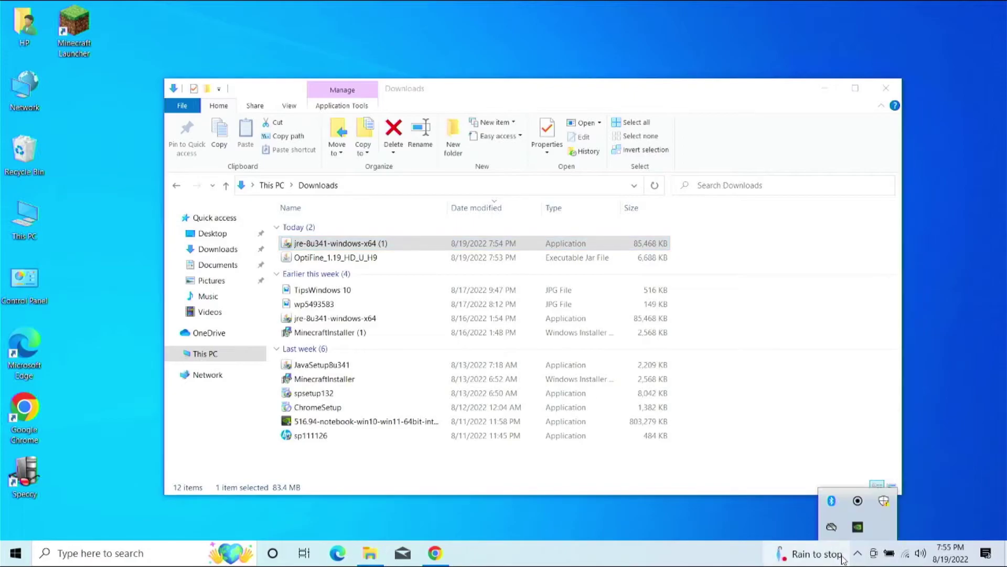
- Open the OptiFine_1.19_HD_U_H9 file with Java(TM) Platform SE binary
{"action": "left_click", "coordinate": [341, 258]}
{"action": "right_click", "coordinate": [341, 260]}
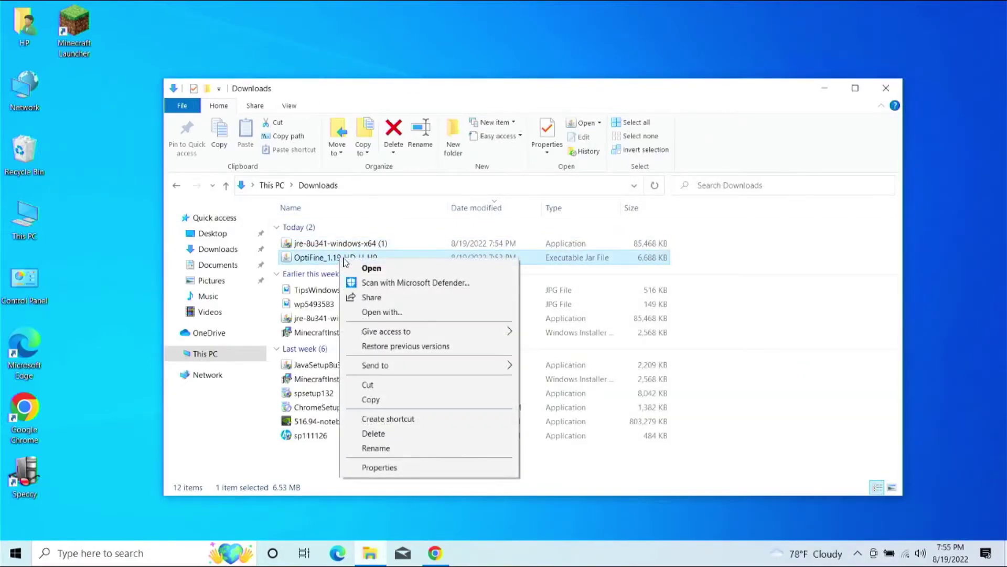
{"action": "left_click", "coordinate": [413, 311]}
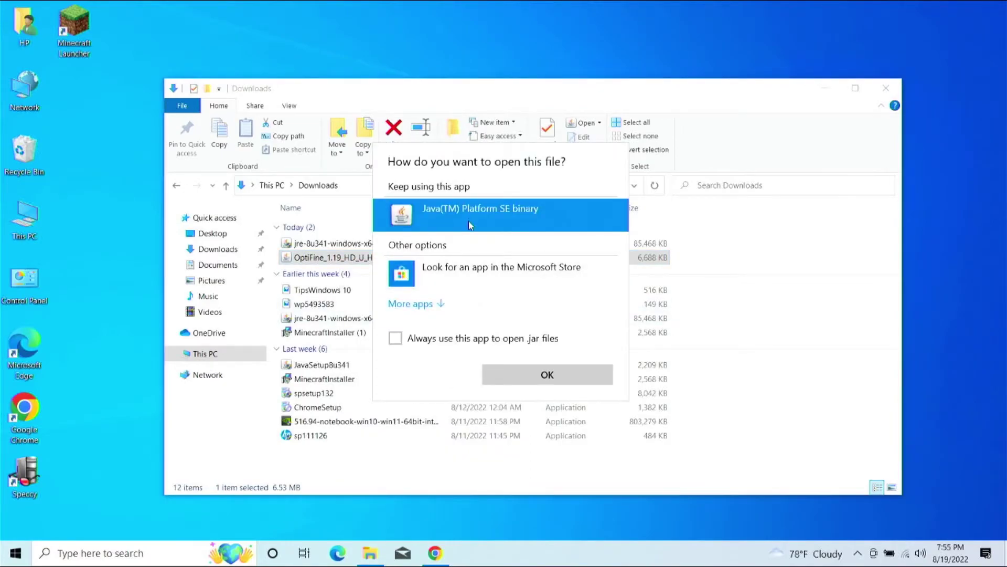
{"action": "left_click", "coordinate": [537, 378]}
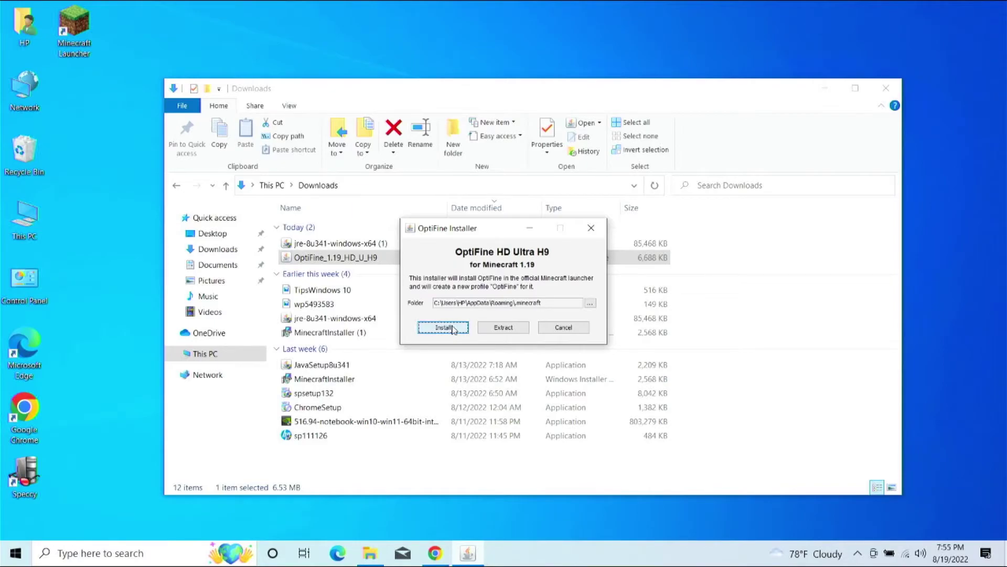
- Install OptiFine HD Ultra H9 in the preset .minecraft folder and close the Downloads window
{"action": "left_click", "coordinate": [454, 329]}
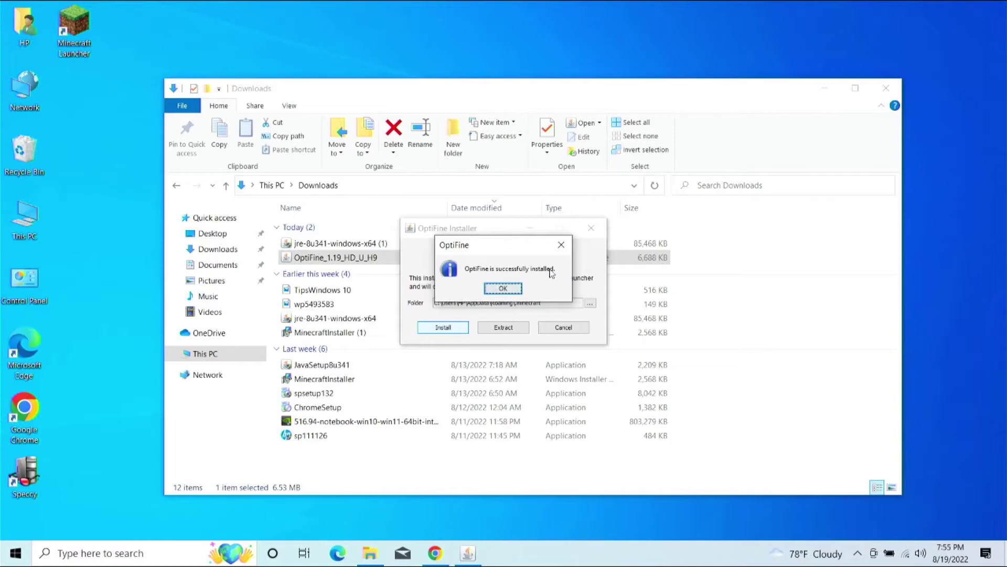
{"action": "left_click", "coordinate": [507, 292]}
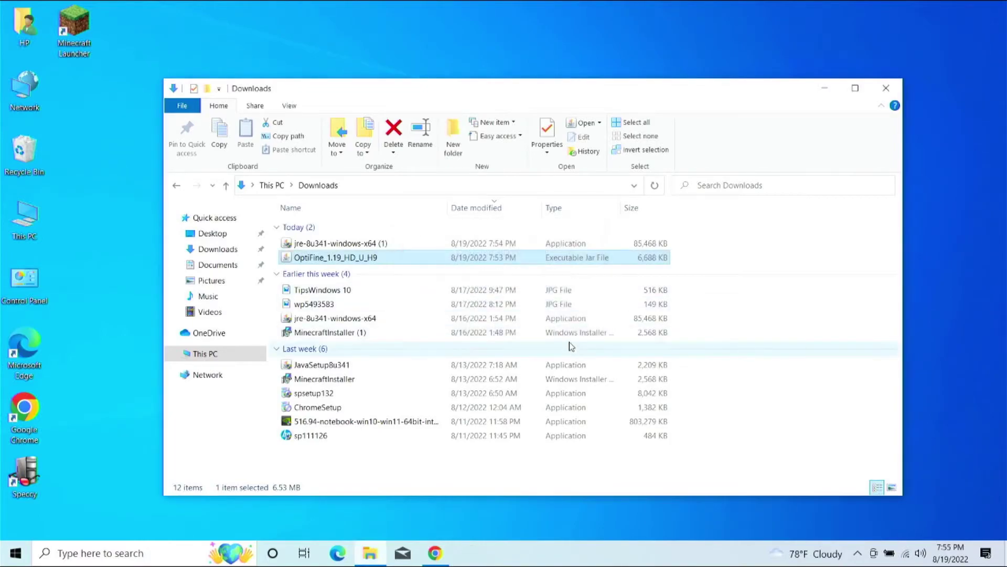
{"action": "left_click", "coordinate": [886, 88]}
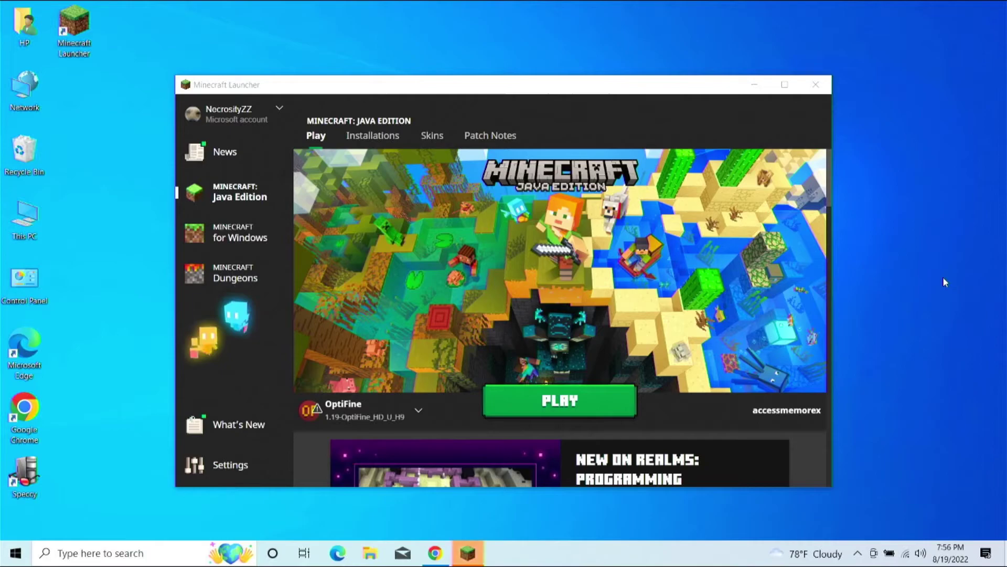
- Select the OptiFine 1.19-OptiFine_HD_U_H9 installation in the Minecraft Launcher and start the game
{"action": "left_click", "coordinate": [405, 417]}
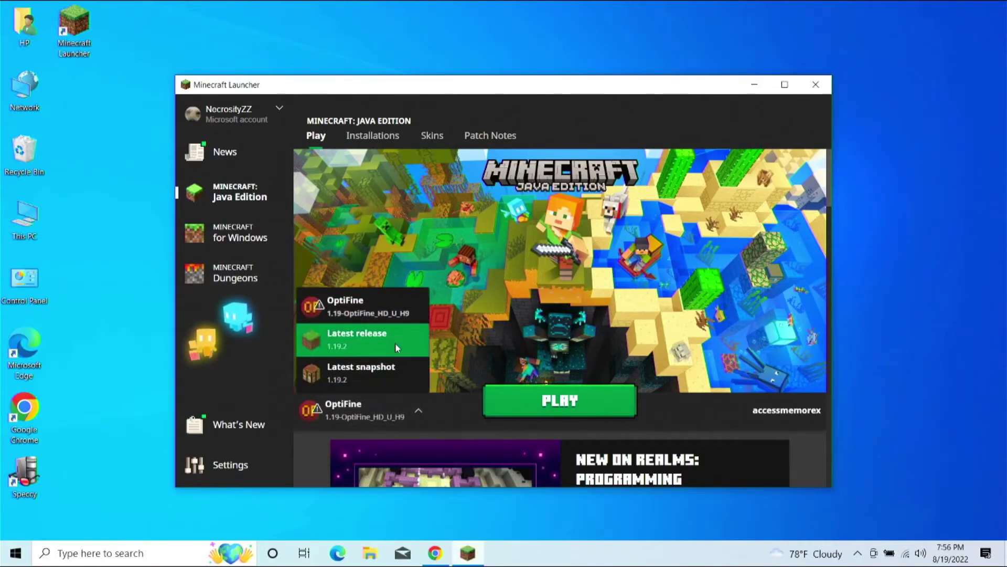
{"action": "left_click", "coordinate": [400, 313]}
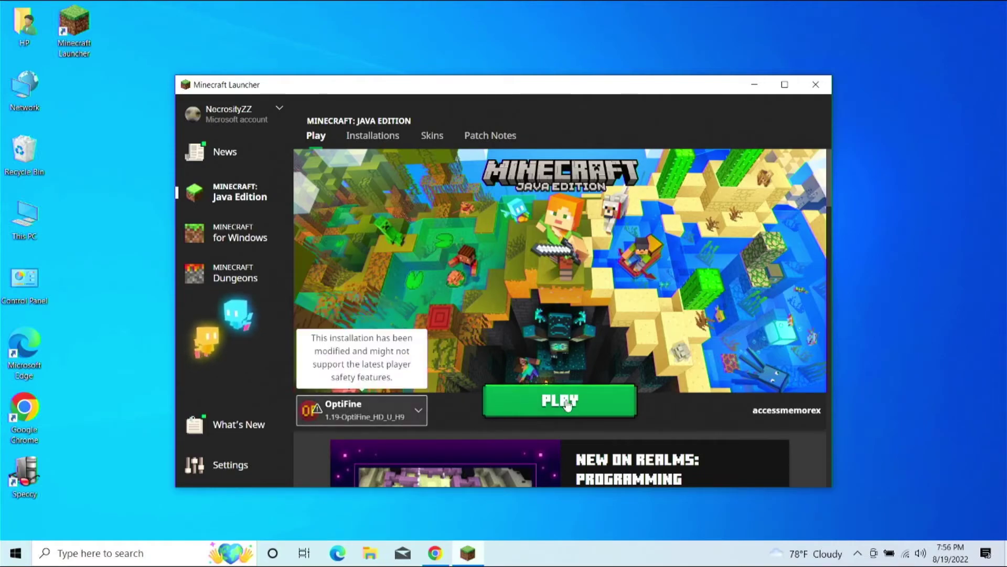
{"action": "left_click", "coordinate": [589, 405]}
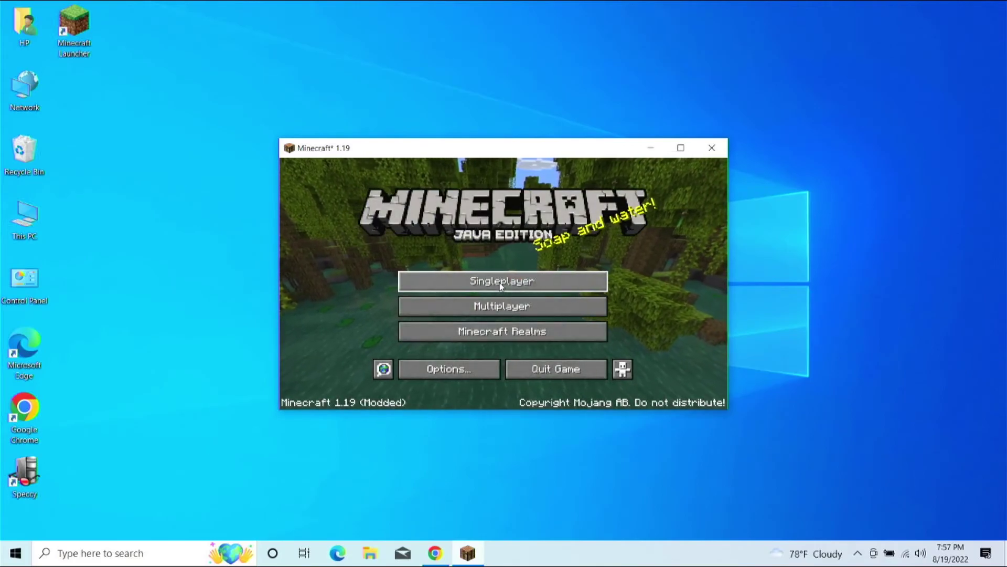
- Load the singleplayer world New World (1), the survival world saved in version 1.19
{"action": "left_click", "coordinate": [501, 284]}
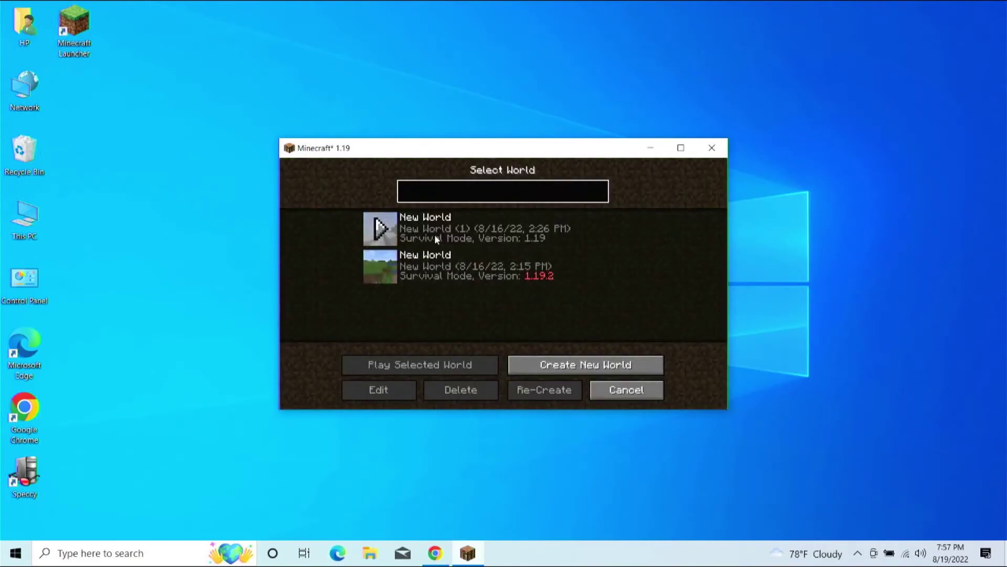
{"action": "mouse_move", "coordinate": [428, 242]}
{"action": "left_click", "coordinate": [439, 217]}
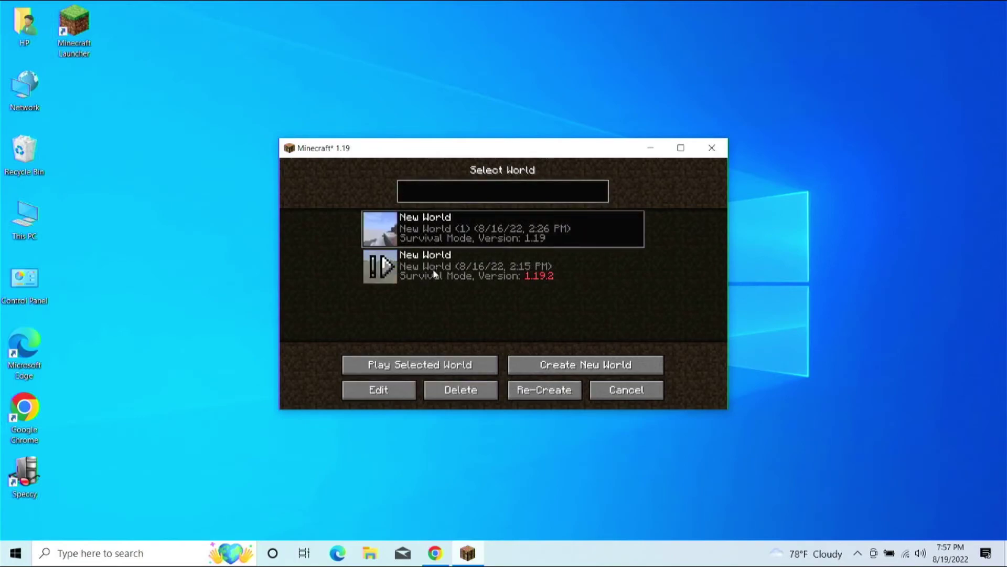
{"action": "left_click", "coordinate": [433, 269]}
{"action": "left_click", "coordinate": [451, 215]}
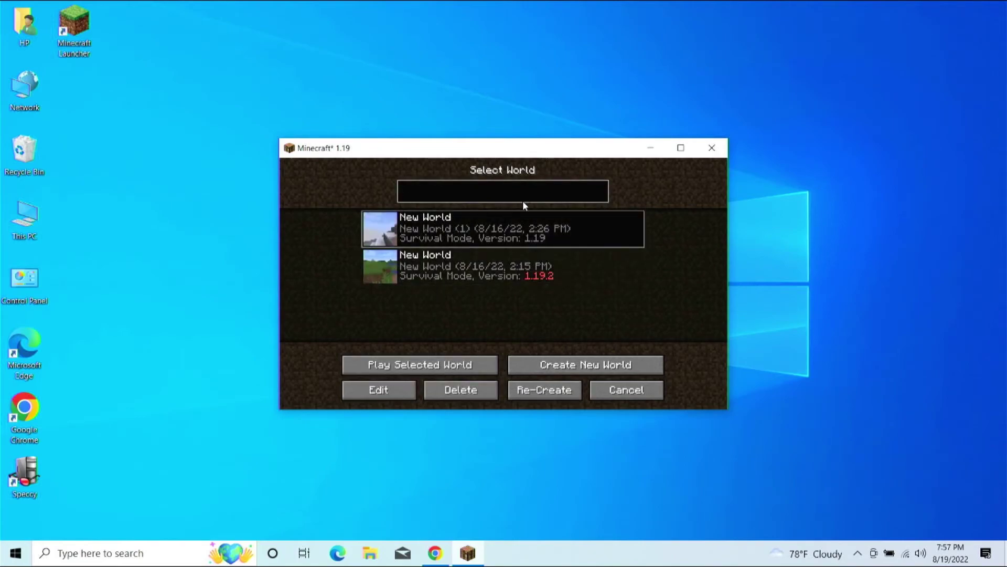
{"action": "left_click", "coordinate": [442, 370]}
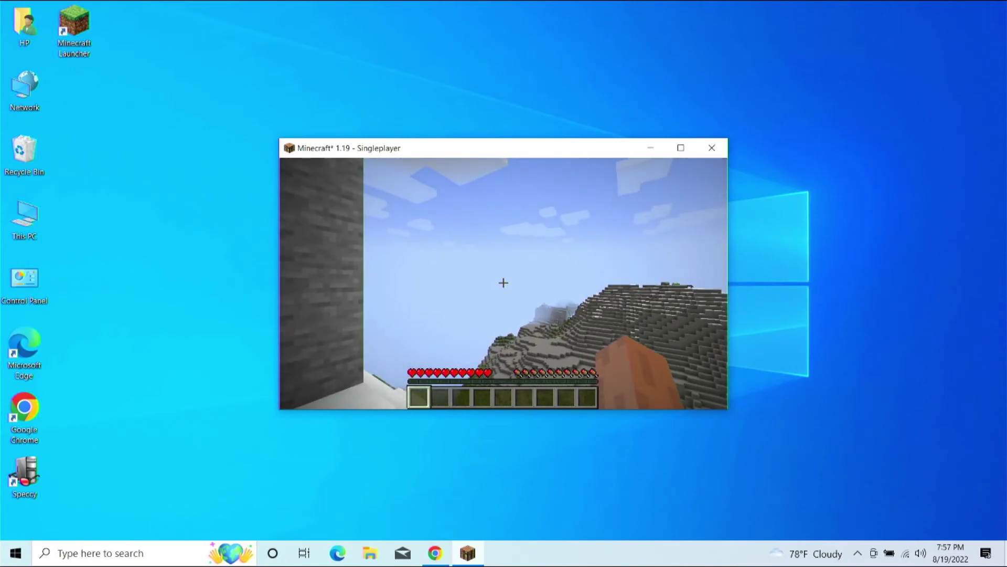
- Examine OptiFine's video settings and its shaders page from within the paused world
{"action": "key", "text": "Escape"}
{"action": "left_click", "coordinate": [482, 309]}
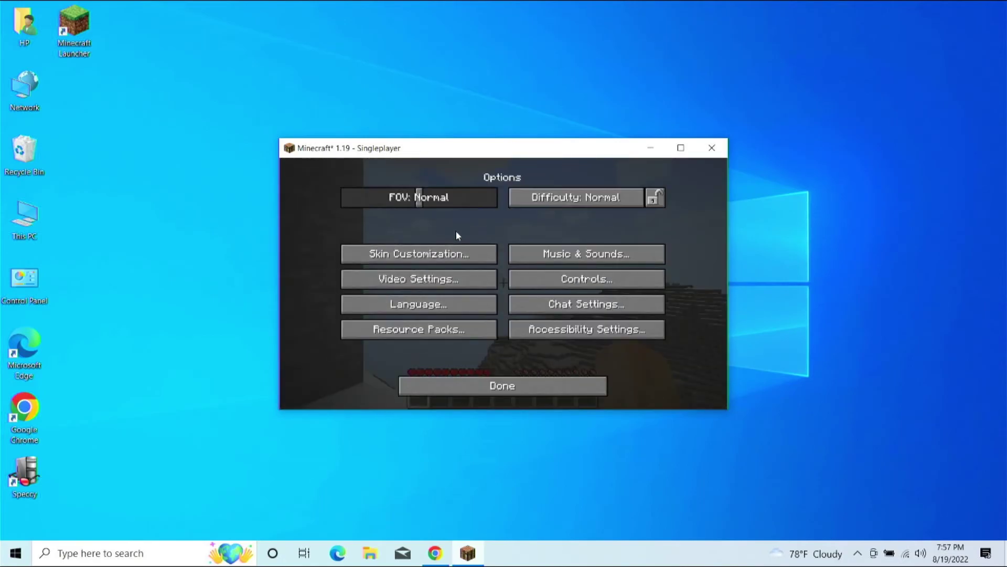
{"action": "left_click", "coordinate": [460, 278]}
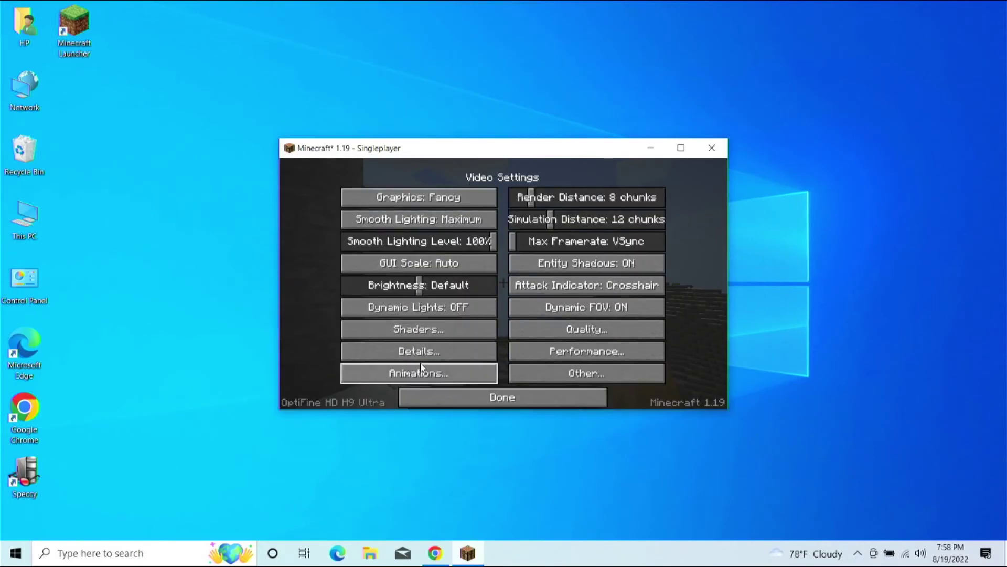
{"action": "left_click", "coordinate": [433, 341]}
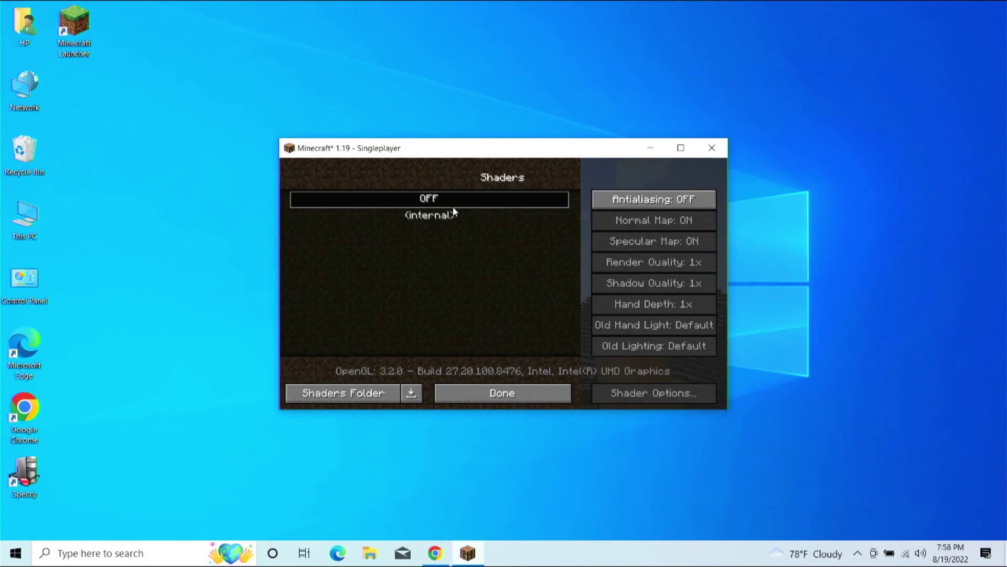
- Leave the shaders, video settings and options screens, and save and quit the world to the title screen
{"action": "left_click", "coordinate": [495, 392]}
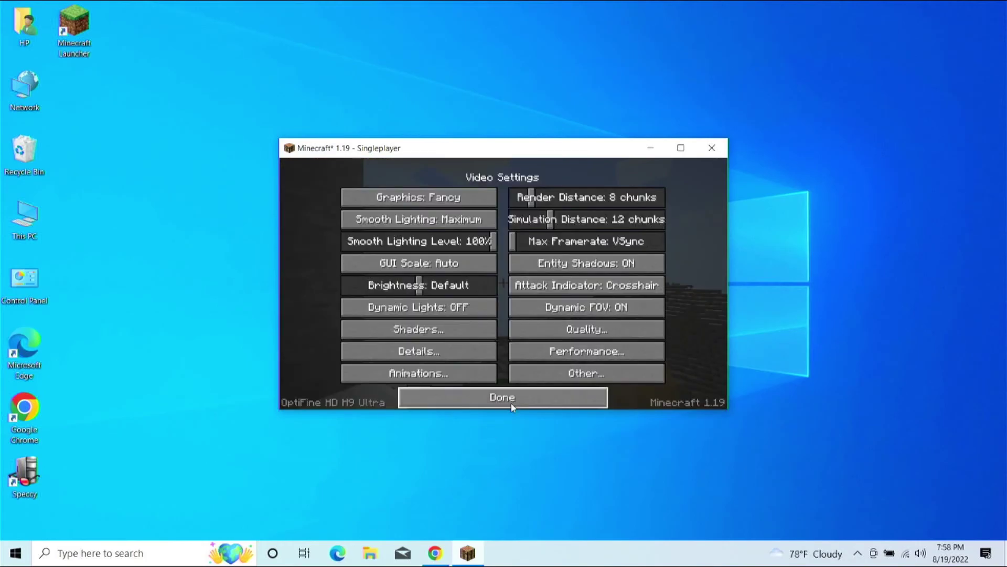
{"action": "left_click", "coordinate": [511, 402]}
{"action": "left_click", "coordinate": [542, 386]}
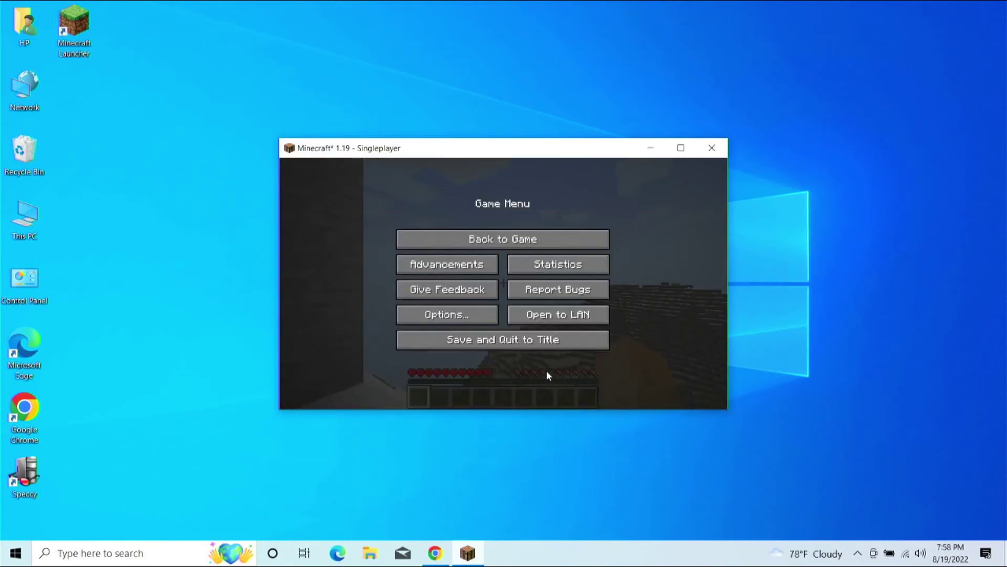
{"action": "left_click", "coordinate": [544, 340]}
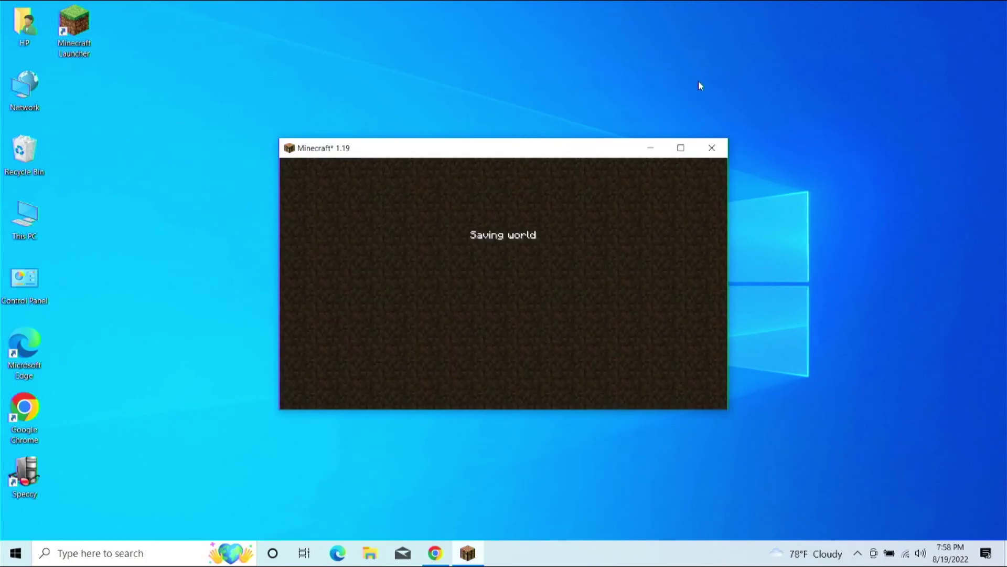